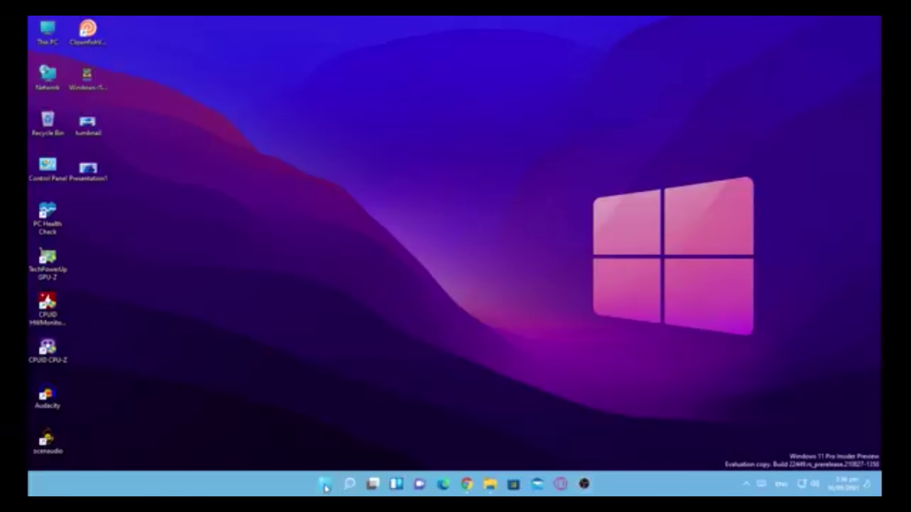
Step: Open the Windows Update page in the system settings and resume the paused updates
{"action": "left_click", "coordinate": [325, 487]}
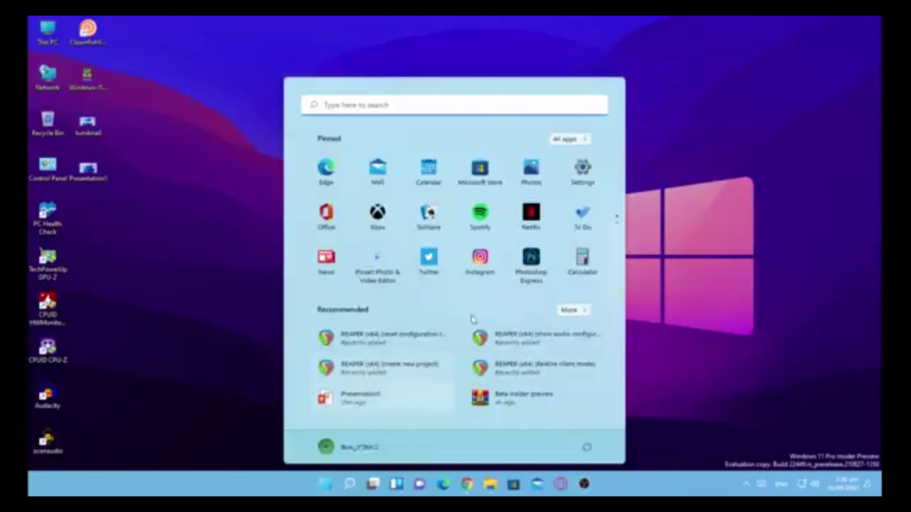
{"action": "left_click", "coordinate": [582, 171]}
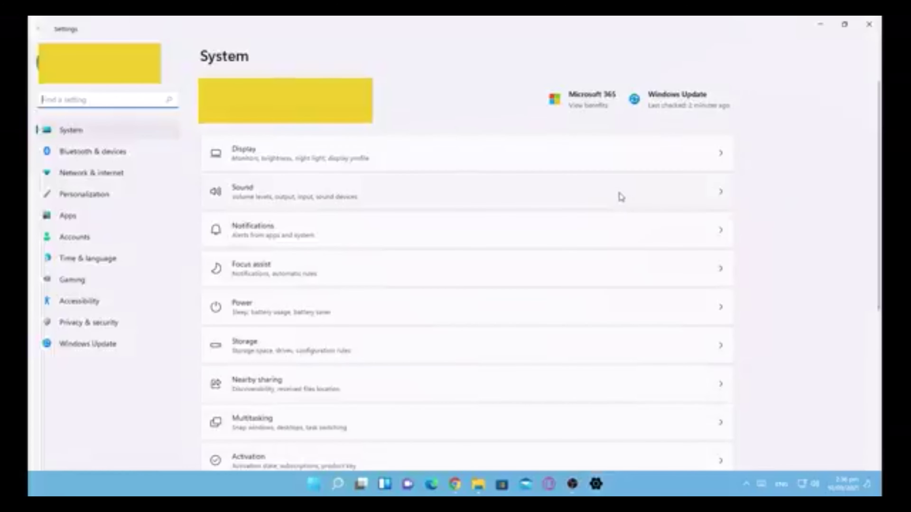
{"action": "scroll", "coordinate": [622, 197], "scroll_direction": "down", "scroll_amount": 2}
{"action": "scroll", "coordinate": [613, 197], "scroll_direction": "up", "scroll_amount": 2}
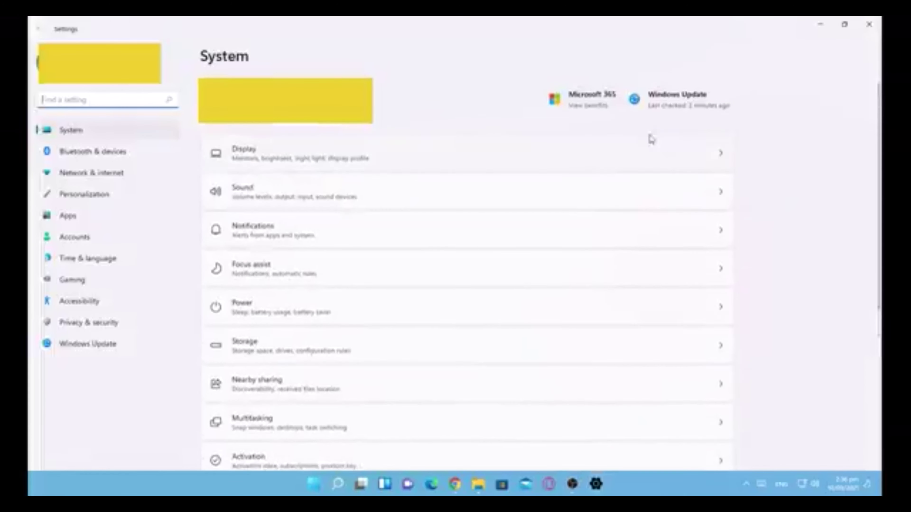
{"action": "left_click", "coordinate": [683, 101]}
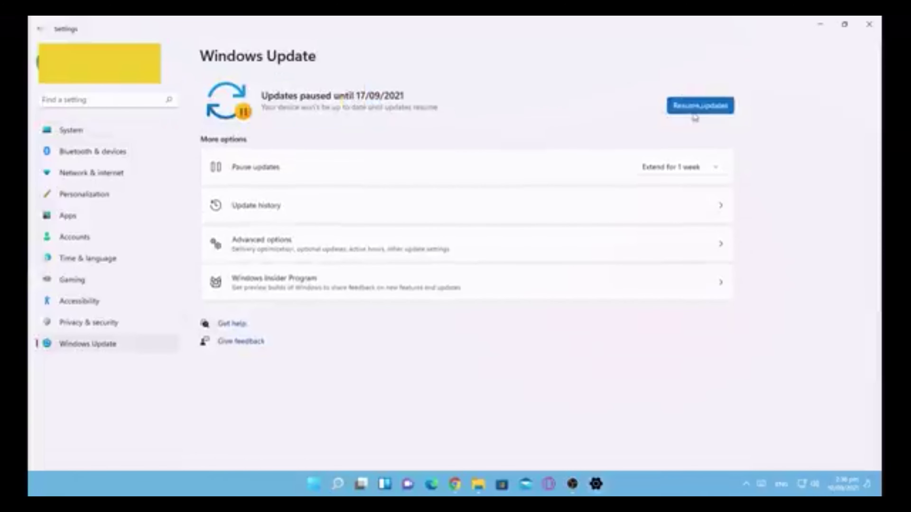
{"action": "left_click", "coordinate": [697, 108]}
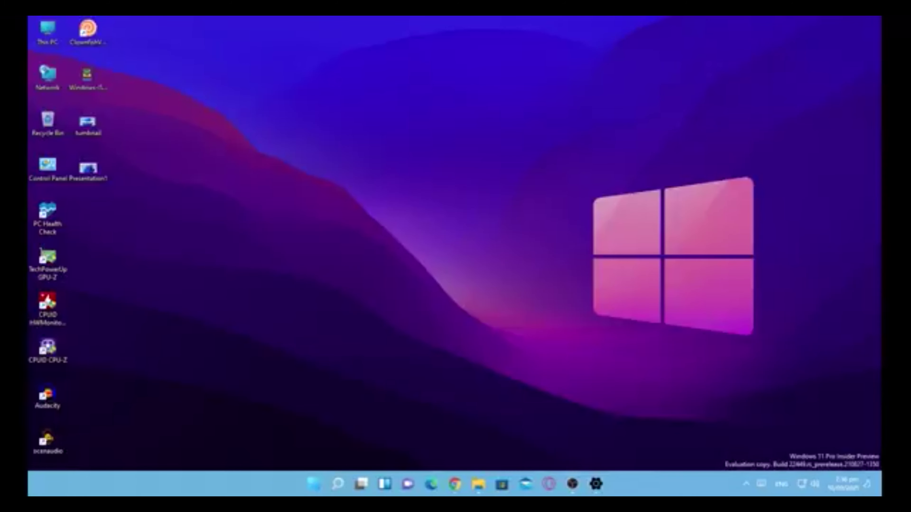
{"action": "left_click", "coordinate": [455, 484]}
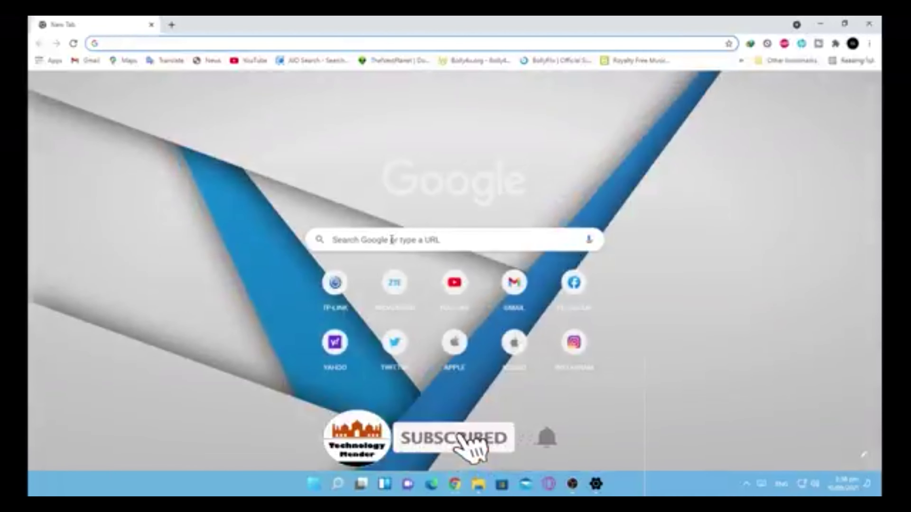
{"action": "left_click", "coordinate": [392, 239]}
{"action": "type", "text": "https://www.dllme.com/dll/files/appraiserres_dll.html"}
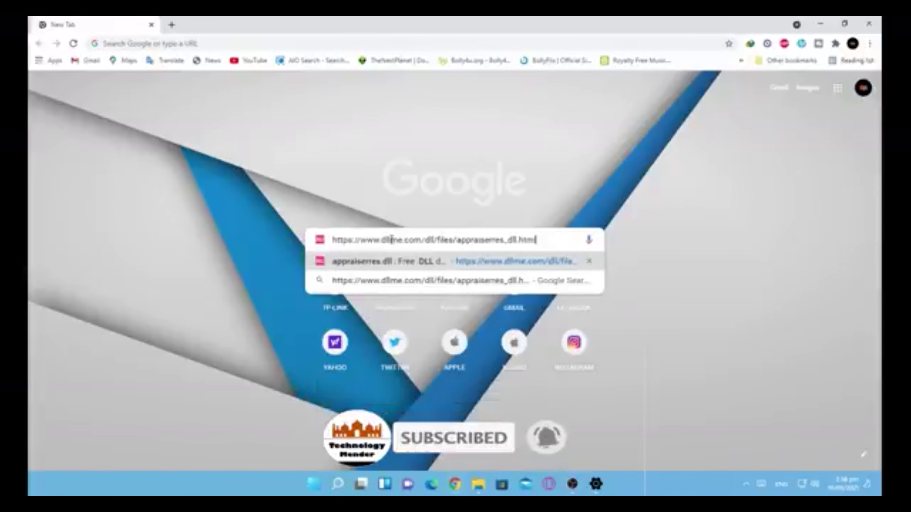
{"action": "key", "text": "Return"}
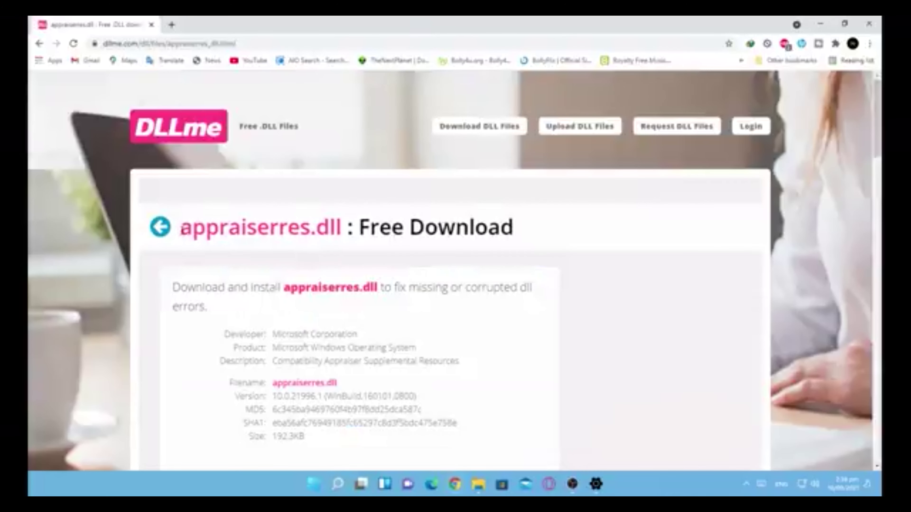
Step: Request the appraiserres.dll download on the DLLme page and complete the captcha
{"action": "left_click_drag", "start_coordinate": [181, 229], "coordinate": [516, 229]}
{"action": "left_click", "coordinate": [517, 229]}
{"action": "triple_click", "coordinate": [514, 229]}
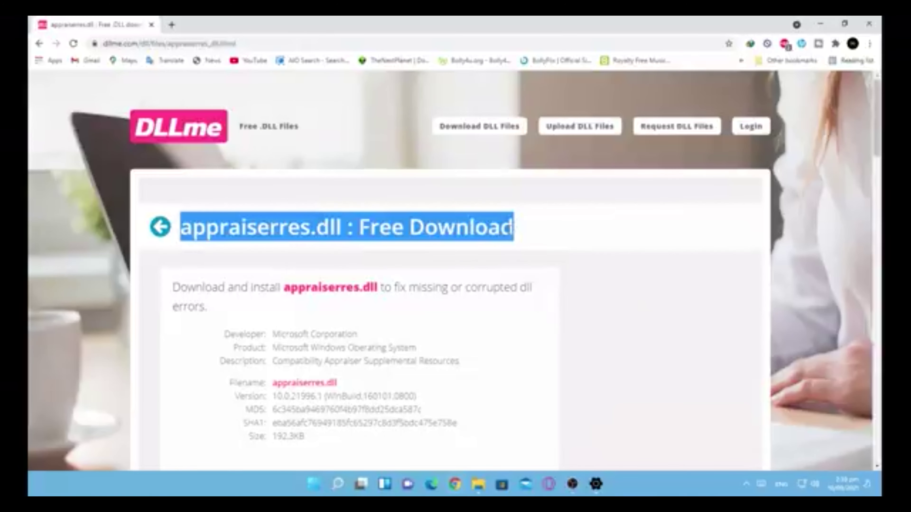
{"action": "left_click", "coordinate": [525, 247]}
{"action": "scroll", "coordinate": [484, 299], "scroll_direction": "down", "scroll_amount": 3}
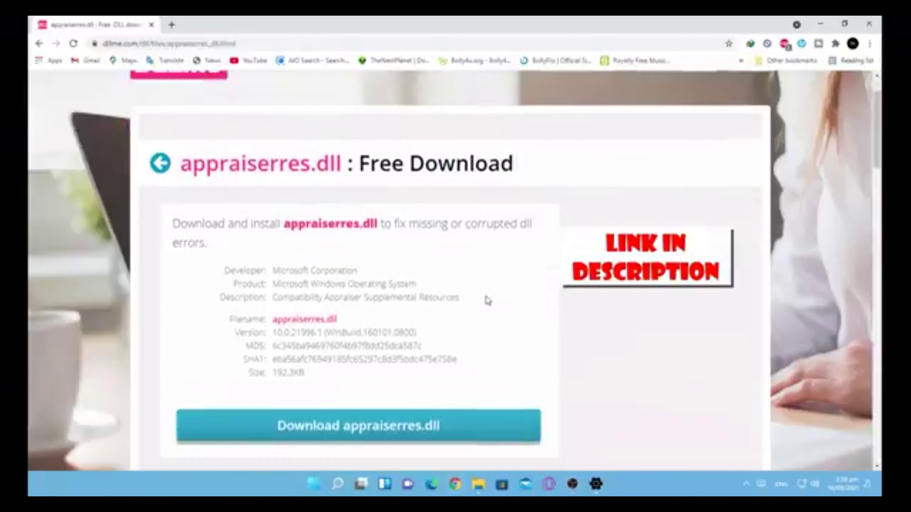
{"action": "scroll", "coordinate": [486, 302], "scroll_direction": "down", "scroll_amount": 2}
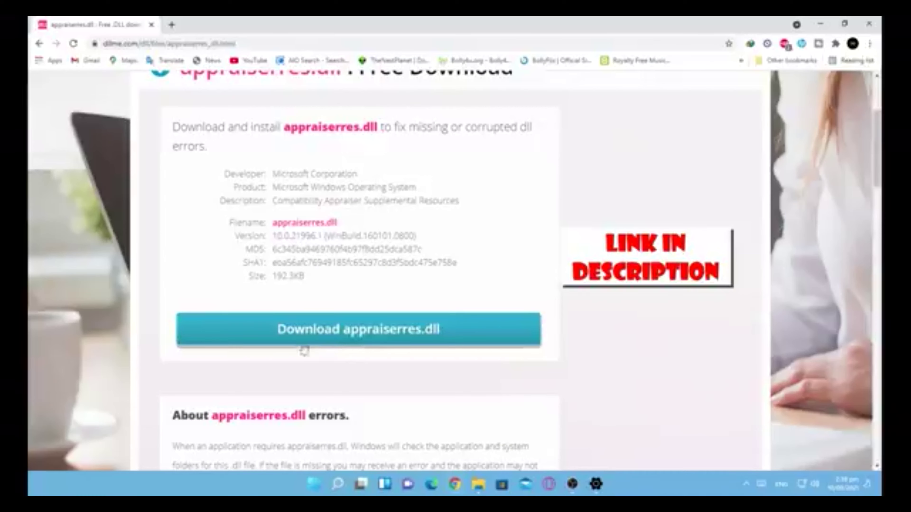
{"action": "left_click", "coordinate": [336, 341]}
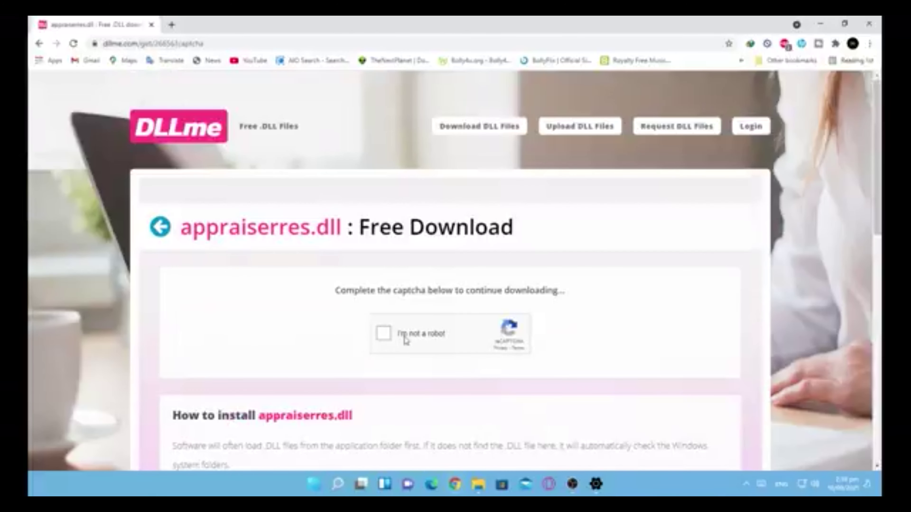
{"action": "left_click", "coordinate": [384, 333]}
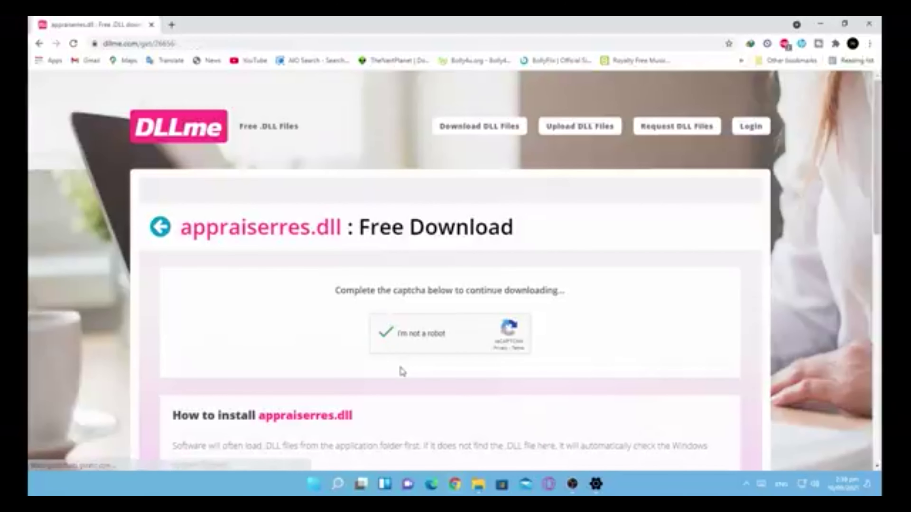
Step: Choose appraiserres.dll version 10.0.21996.1 and start downloading its zip file to the Compressed downloads folder
{"action": "scroll", "coordinate": [401, 371], "scroll_direction": "down", "scroll_amount": 1}
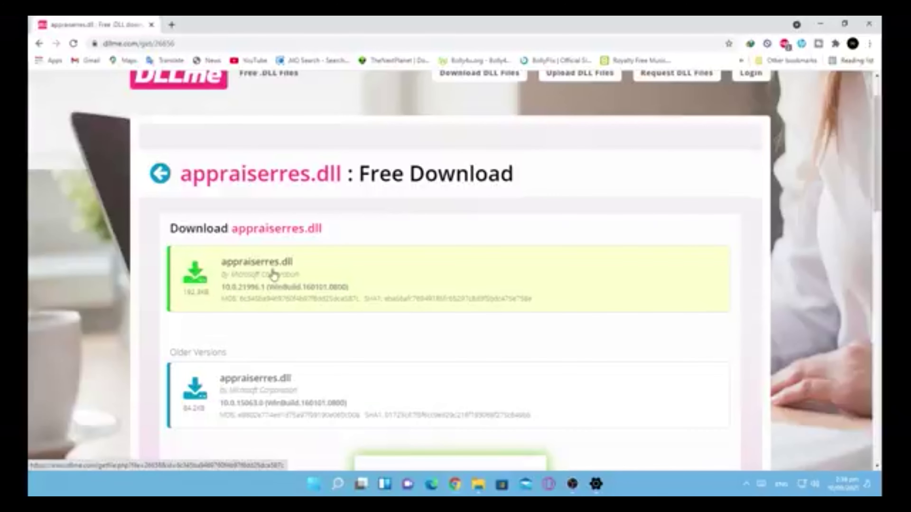
{"action": "scroll", "coordinate": [264, 316], "scroll_direction": "down", "scroll_amount": 1}
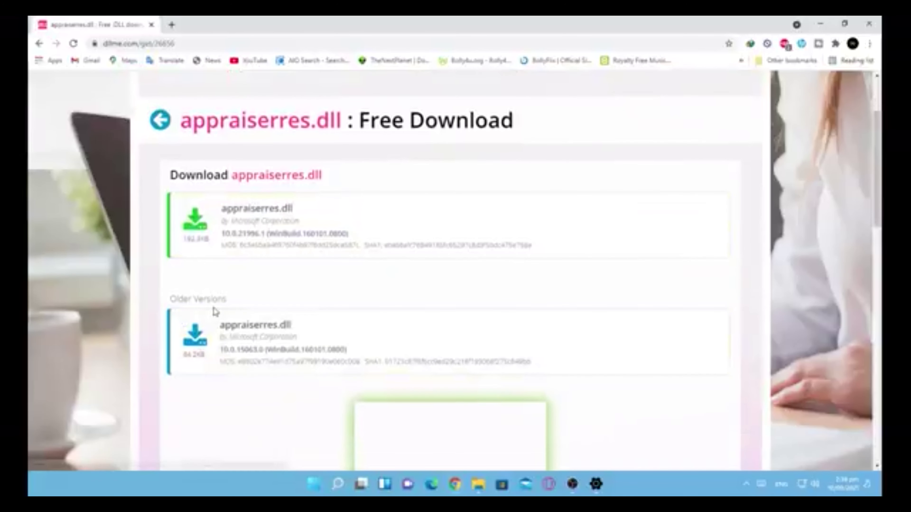
{"action": "left_click", "coordinate": [257, 228]}
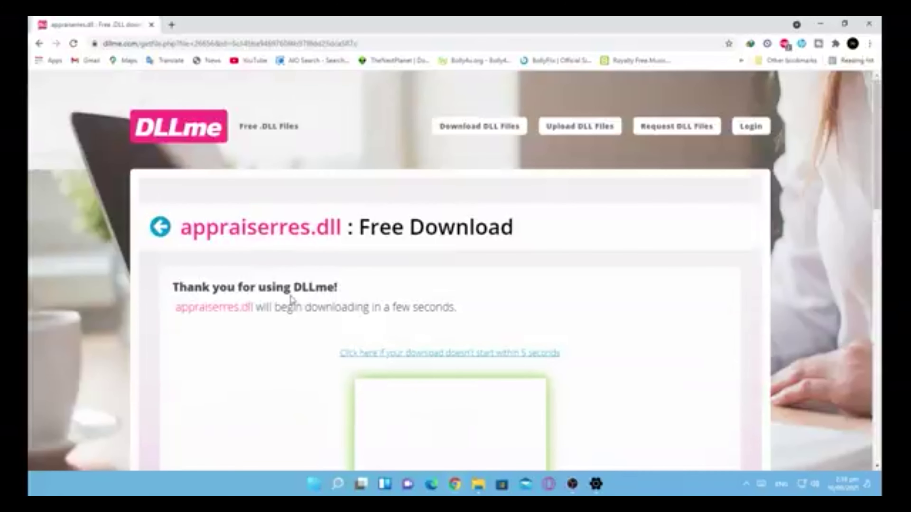
{"action": "scroll", "coordinate": [293, 331], "scroll_direction": "down", "scroll_amount": 4}
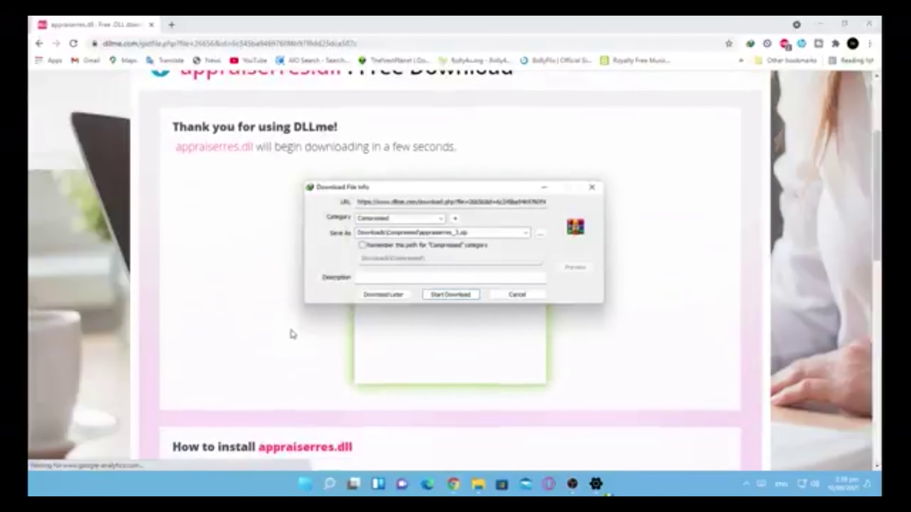
{"action": "left_click", "coordinate": [449, 300]}
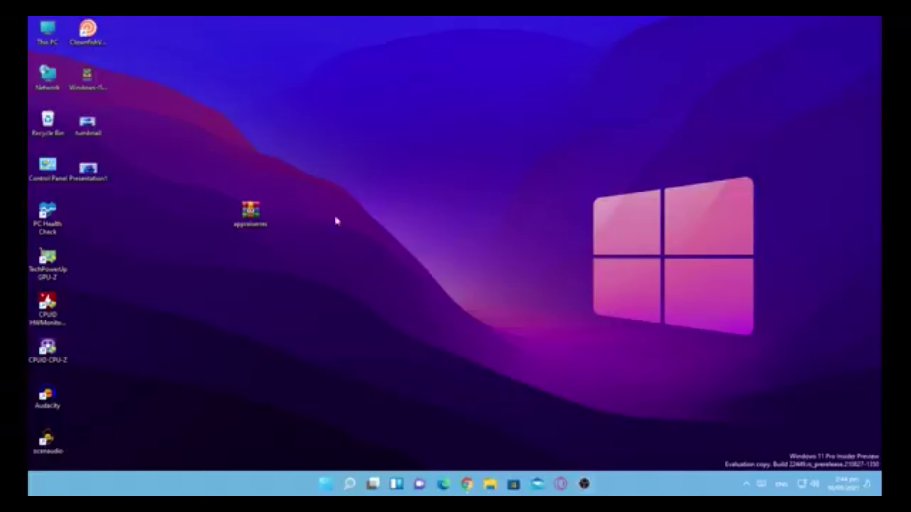
Step: Extract the appraiserres archive on the desktop to the suggested destination folder
{"action": "left_click_drag", "start_coordinate": [293, 200], "coordinate": [203, 238]}
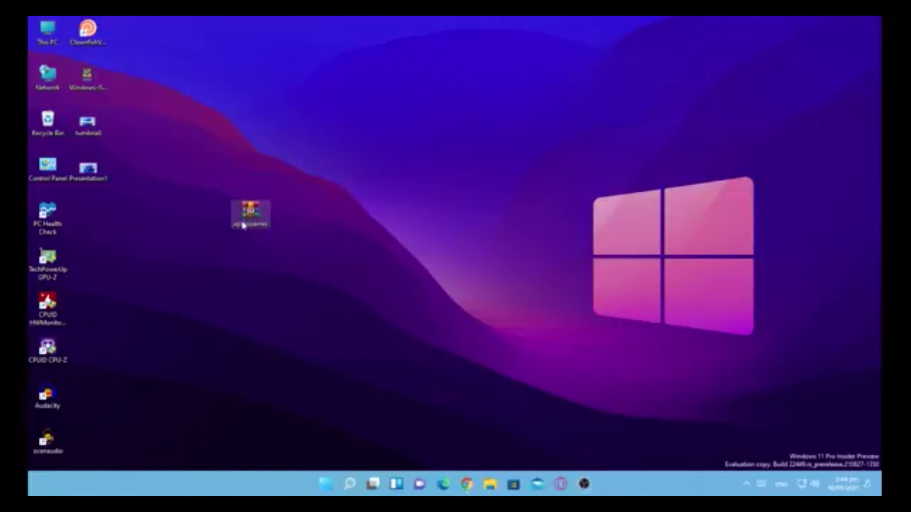
{"action": "right_click", "coordinate": [256, 220]}
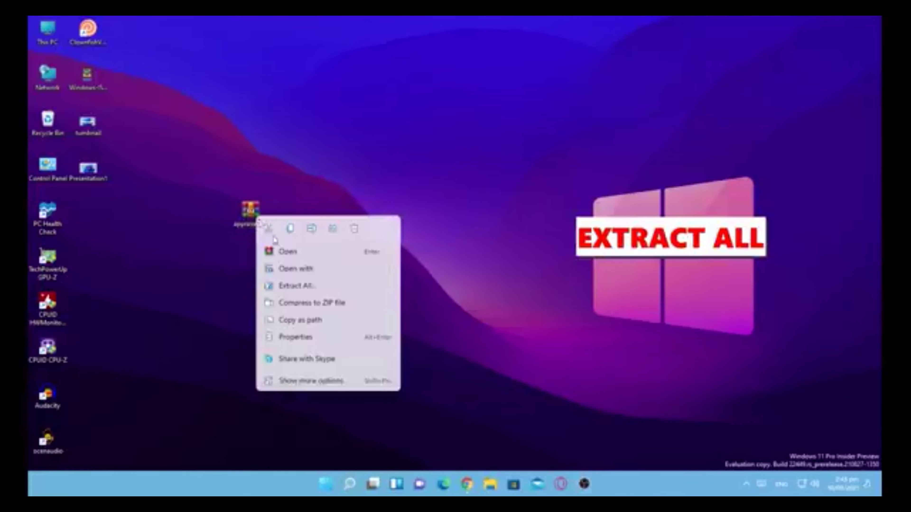
{"action": "left_click", "coordinate": [298, 287]}
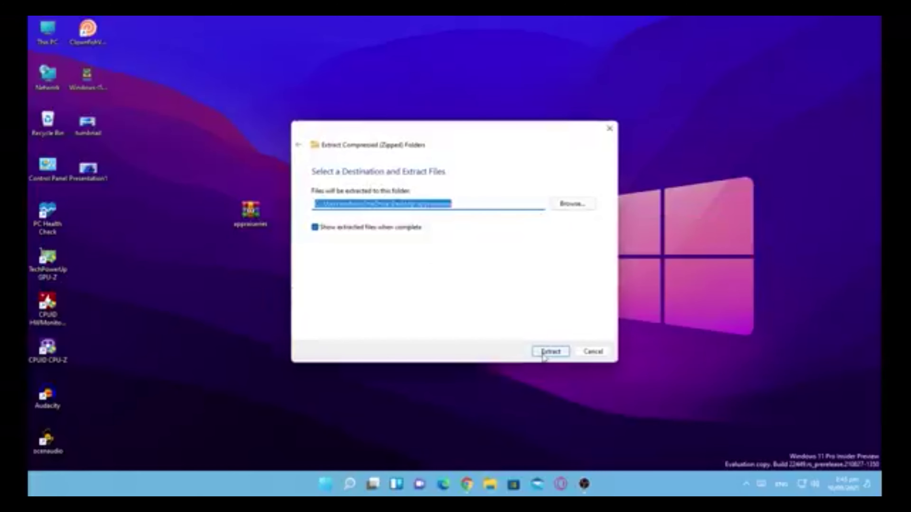
{"action": "left_click", "coordinate": [550, 352]}
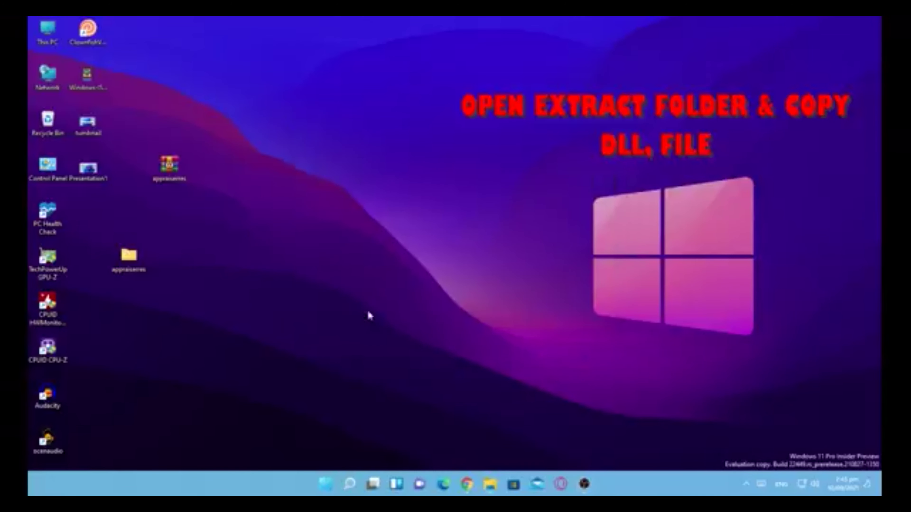
Step: Open the extracted appraiserres folder, maximize its window and show the files as large icons
{"action": "right_click", "coordinate": [135, 264]}
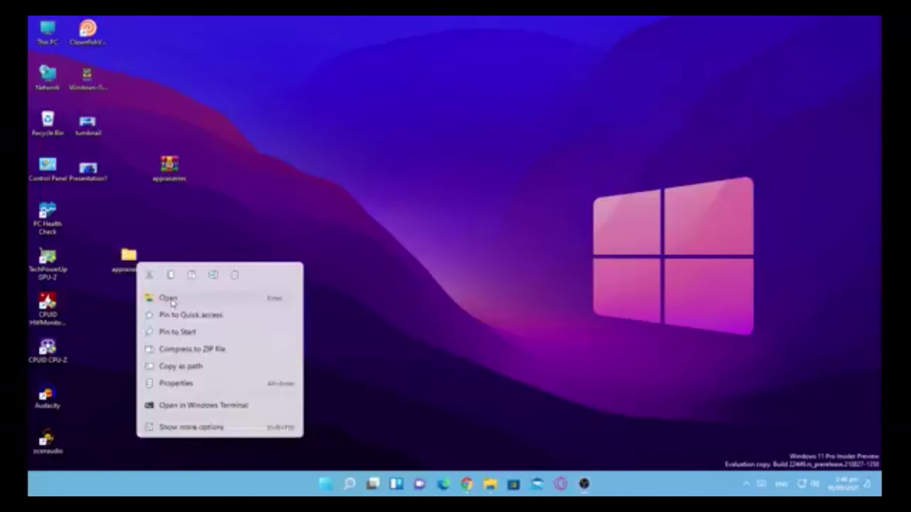
{"action": "left_click", "coordinate": [168, 298]}
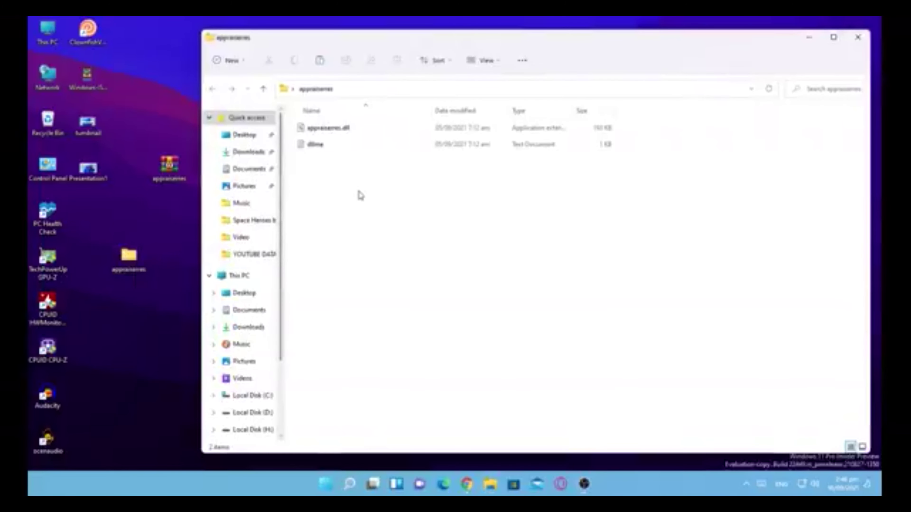
{"action": "right_click", "coordinate": [380, 201]}
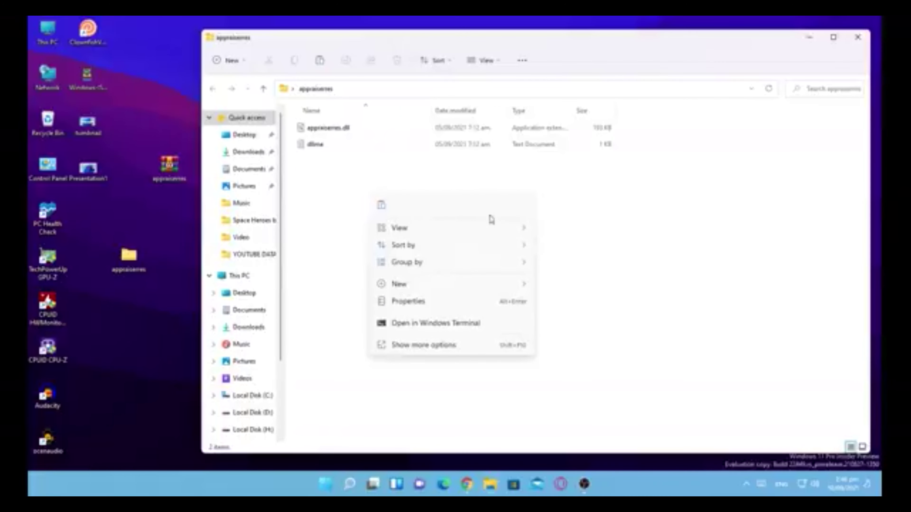
{"action": "left_click", "coordinate": [833, 37]}
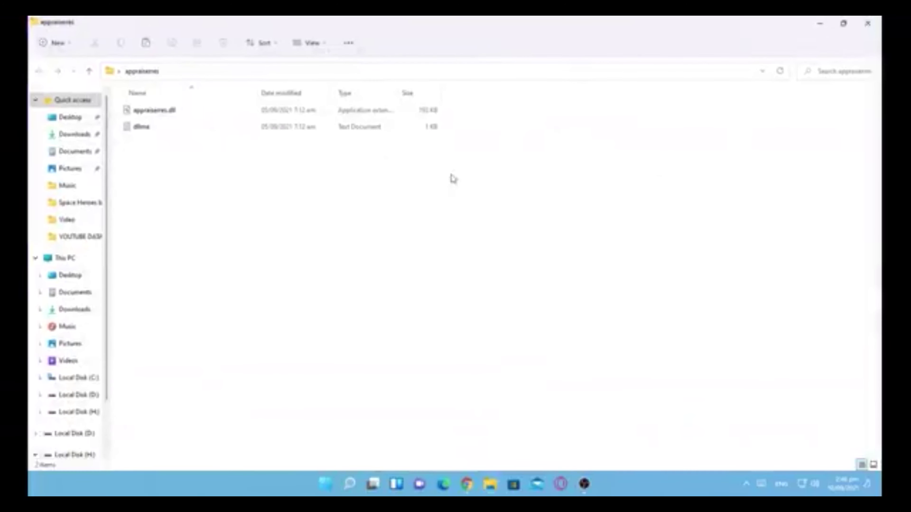
{"action": "right_click", "coordinate": [373, 187]}
{"action": "mouse_move", "coordinate": [431, 218]}
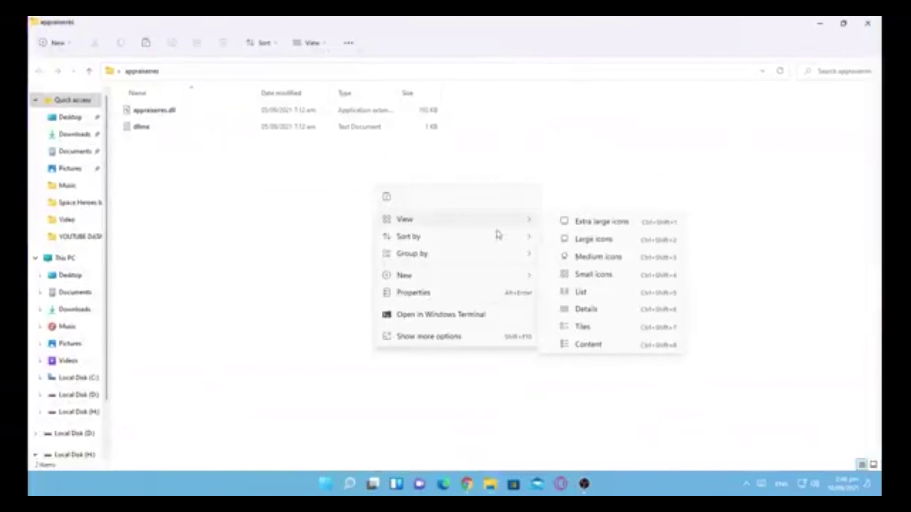
{"action": "left_click", "coordinate": [591, 240]}
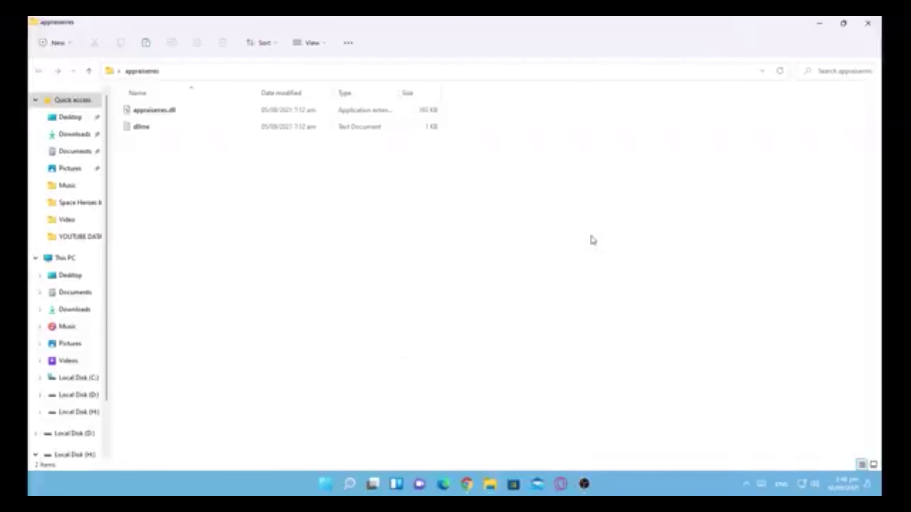
Step: Copy the appraiserres.dll file from the extracted folder
{"action": "left_click_drag", "start_coordinate": [130, 171], "coordinate": [168, 113]}
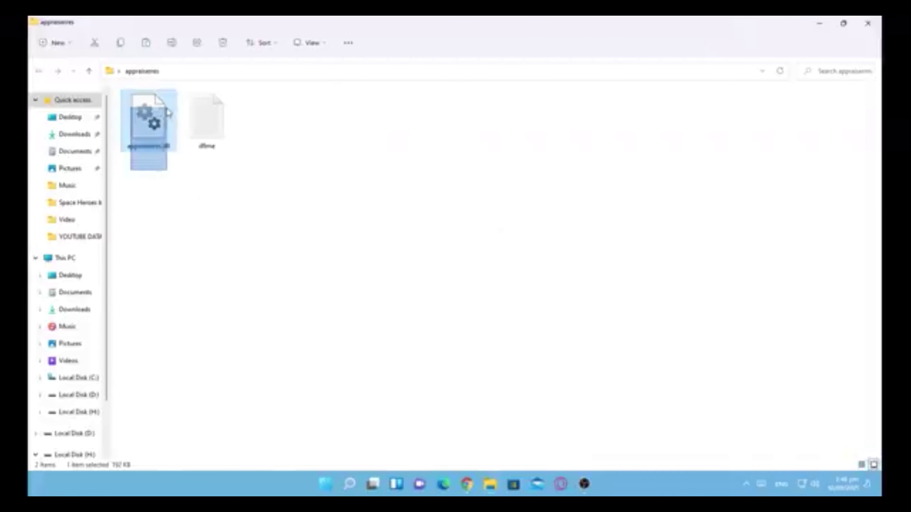
{"action": "left_click", "coordinate": [158, 194]}
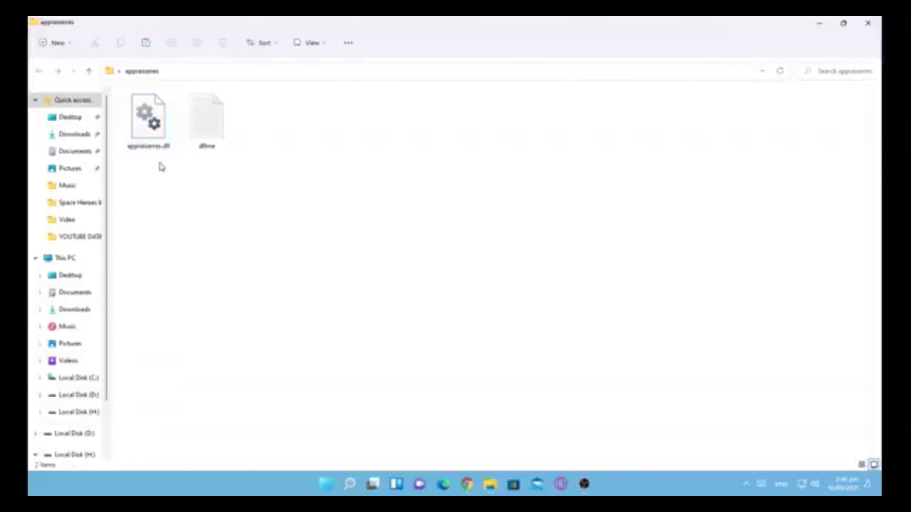
{"action": "left_click", "coordinate": [144, 124]}
{"action": "right_click", "coordinate": [143, 124]}
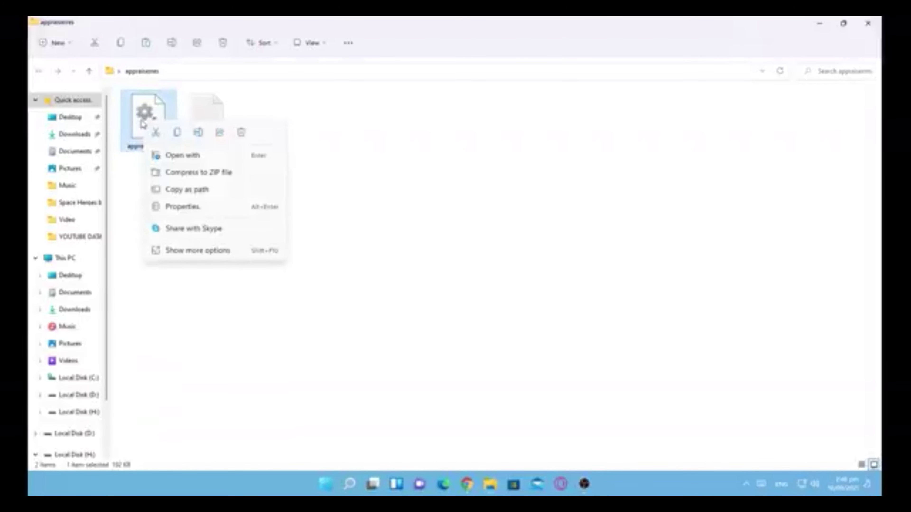
{"action": "left_click", "coordinate": [177, 134]}
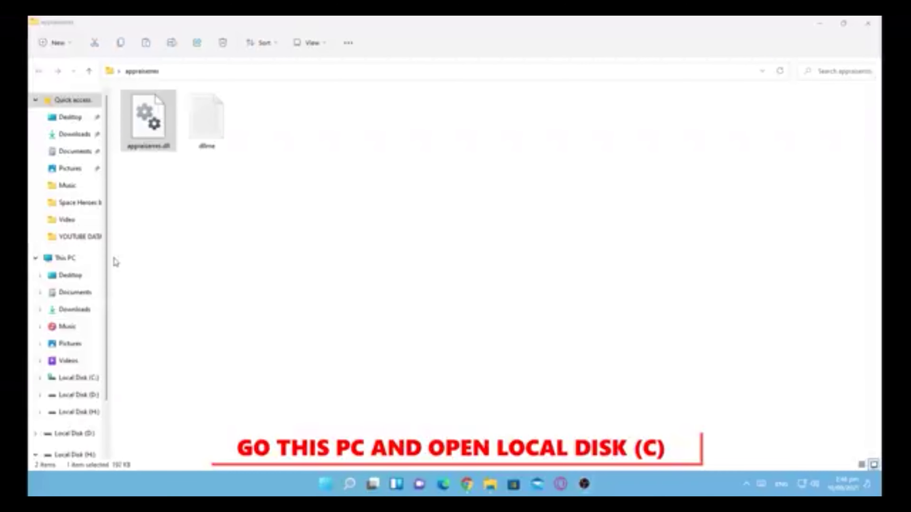
Step: Go to This PC and open Local Disk (C:)
{"action": "left_click", "coordinate": [70, 259]}
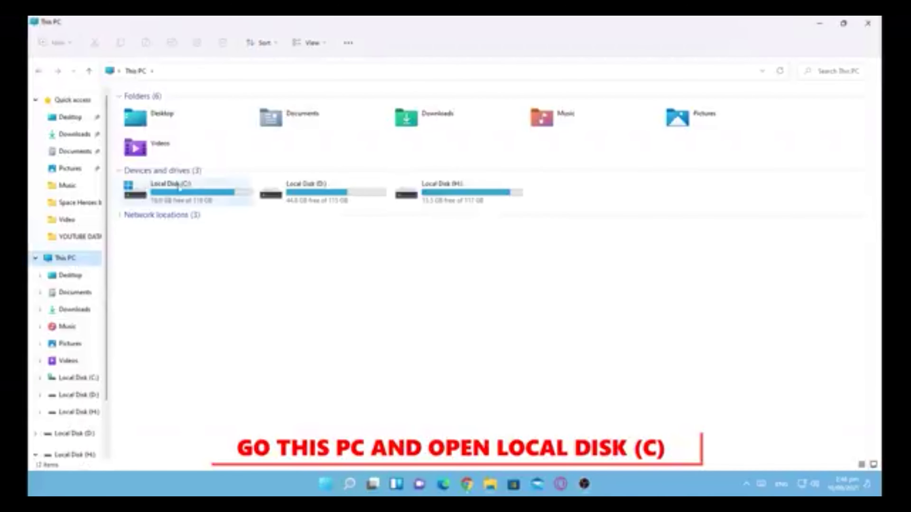
{"action": "left_click", "coordinate": [157, 196]}
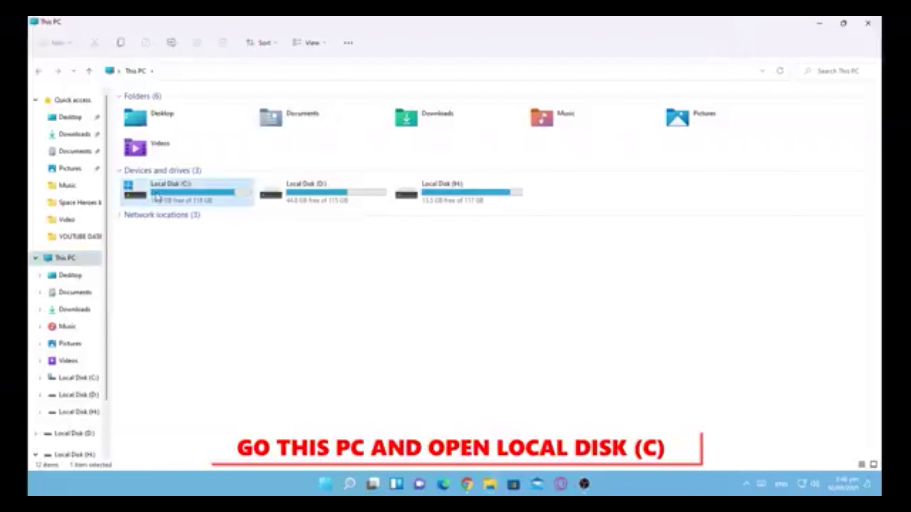
{"action": "double_click", "coordinate": [157, 196]}
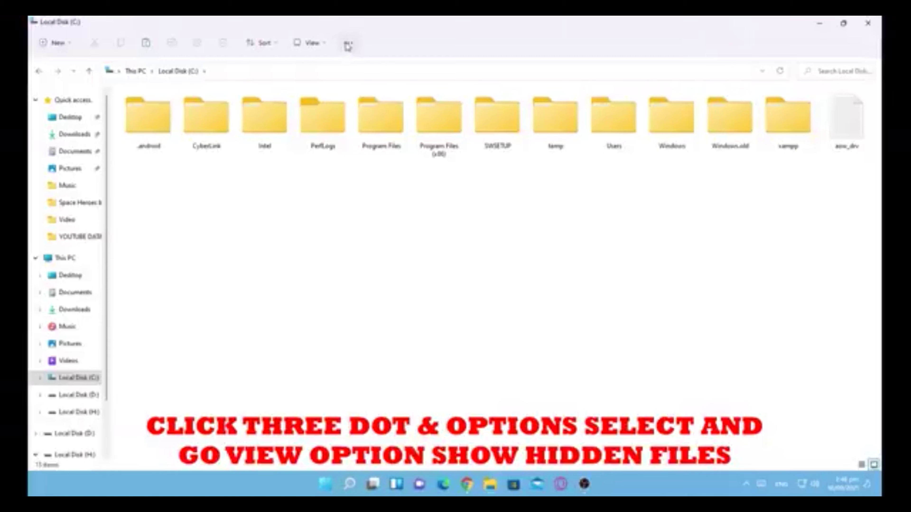
Step: Set the folder options to show hidden files, folders, and drives, and apply the change
{"action": "left_click", "coordinate": [348, 42]}
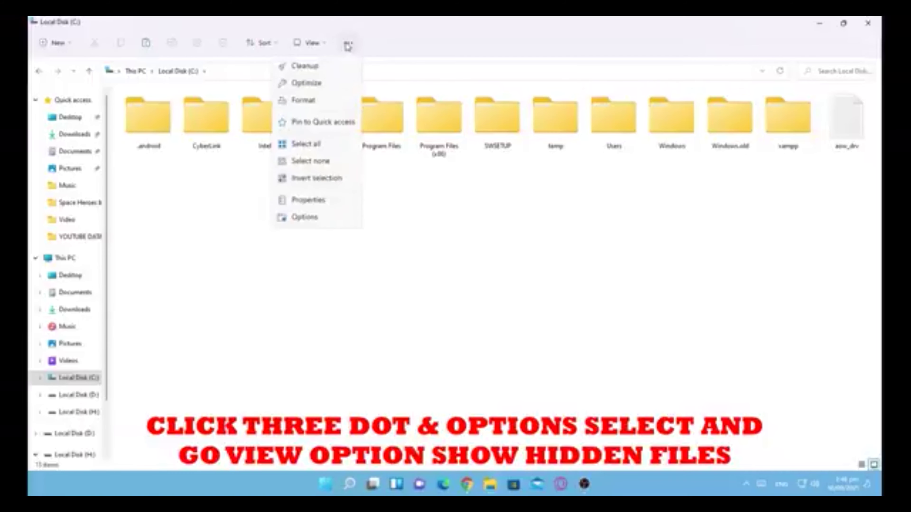
{"action": "left_click", "coordinate": [296, 218]}
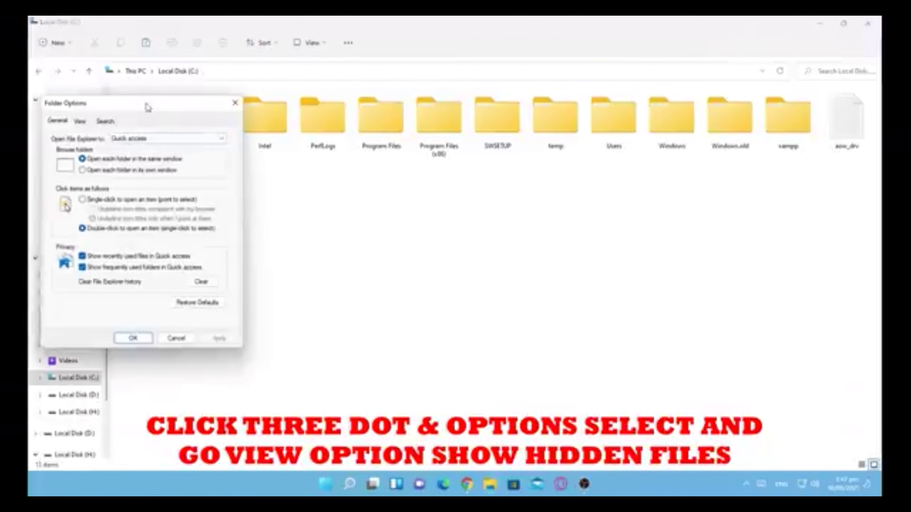
{"action": "left_click_drag", "start_coordinate": [145, 104], "coordinate": [410, 128]}
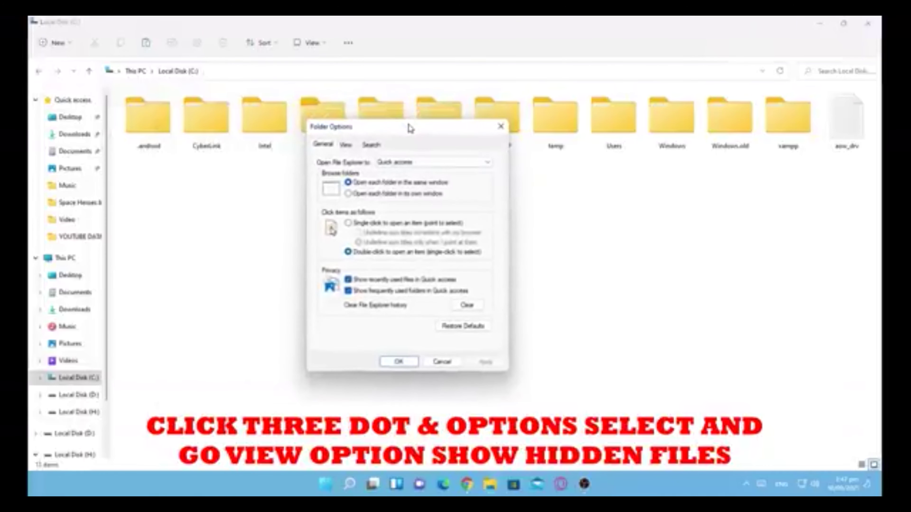
{"action": "left_click", "coordinate": [347, 146]}
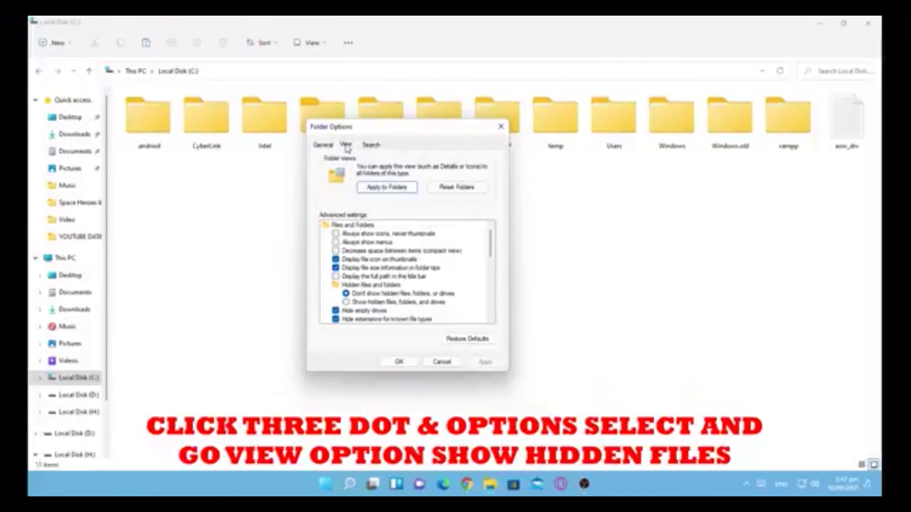
{"action": "scroll", "coordinate": [361, 271], "scroll_direction": "down", "scroll_amount": 1}
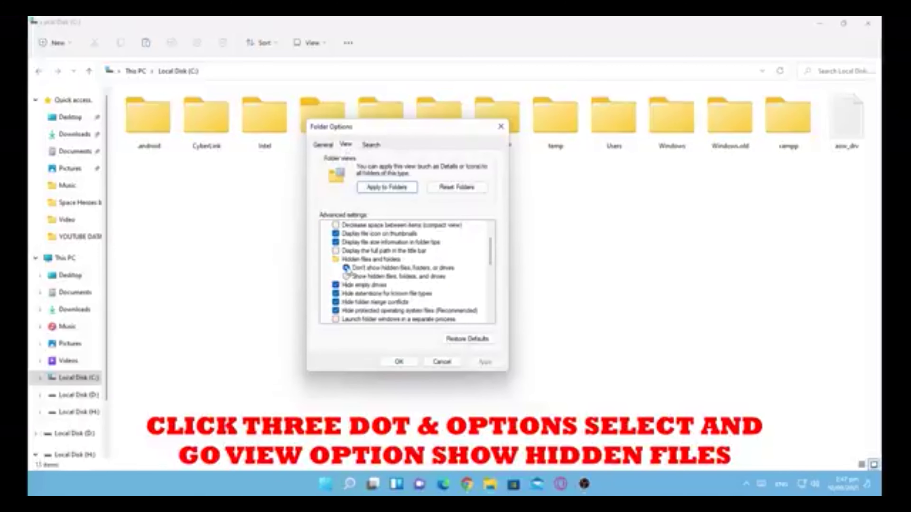
{"action": "left_click", "coordinate": [346, 277]}
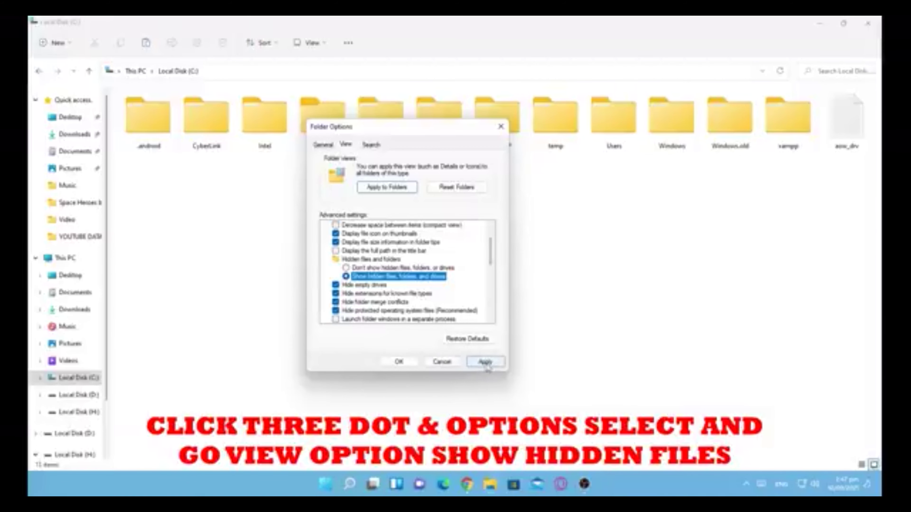
{"action": "left_click", "coordinate": [486, 363]}
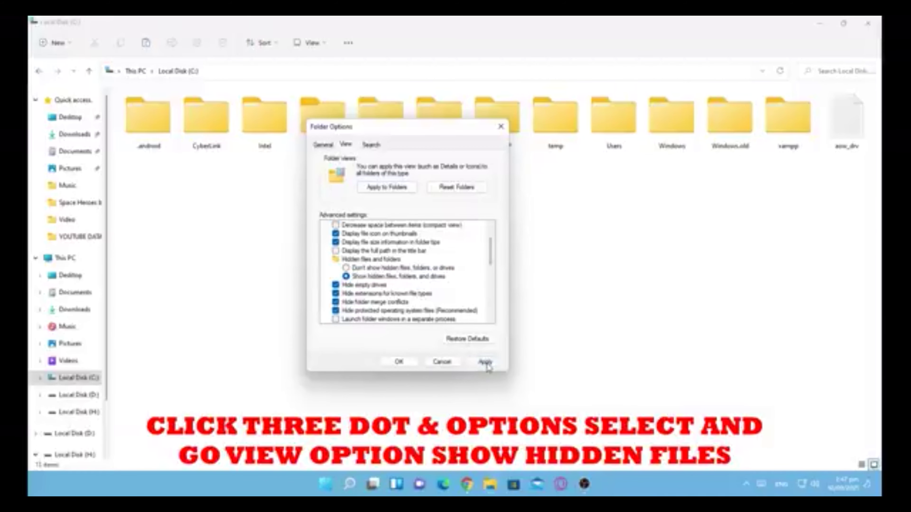
{"action": "left_click", "coordinate": [401, 362]}
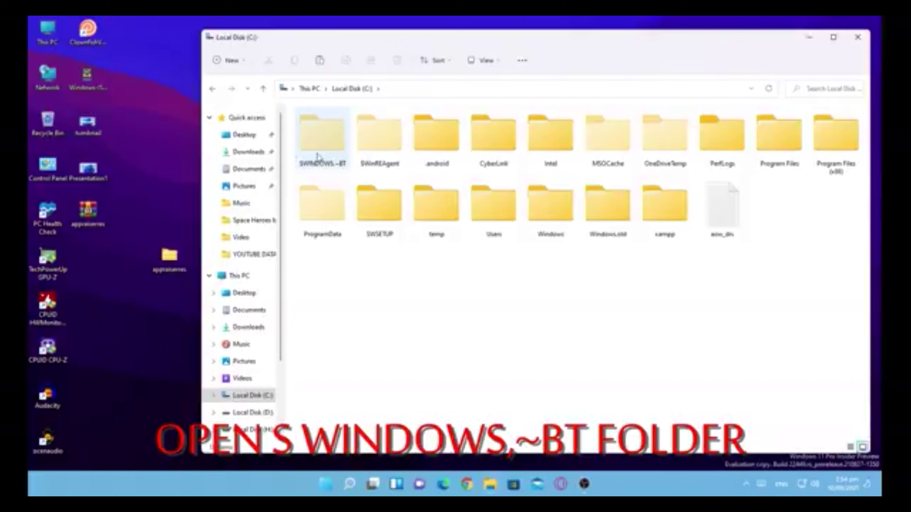
Step: Open the $WINDOWS.~BT folder on Local Disk (C:) and select its Sources folder
{"action": "double_click", "coordinate": [322, 155]}
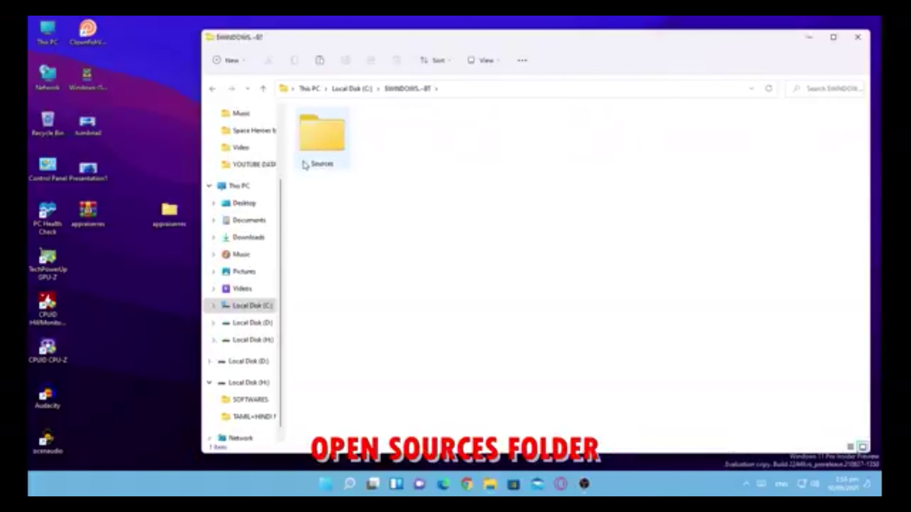
{"action": "left_click", "coordinate": [349, 166]}
{"action": "left_click", "coordinate": [355, 169]}
{"action": "left_click_drag", "start_coordinate": [360, 176], "coordinate": [358, 185]}
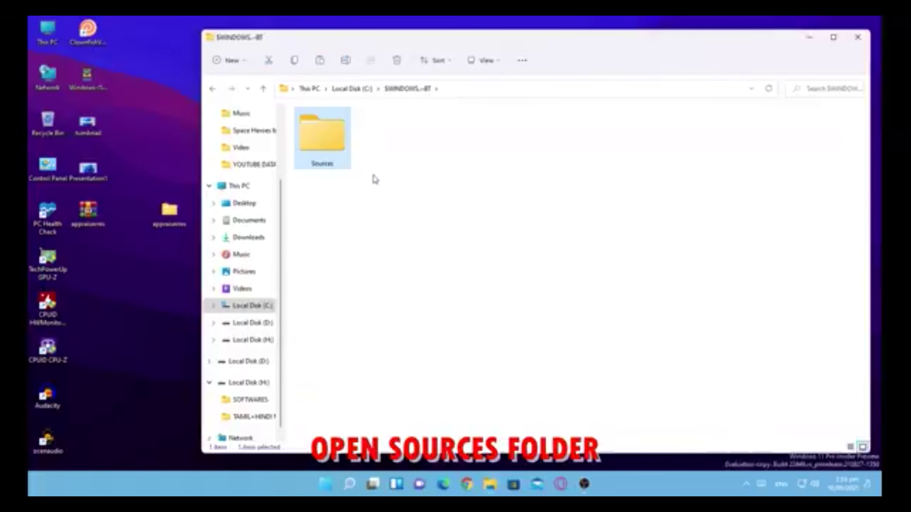
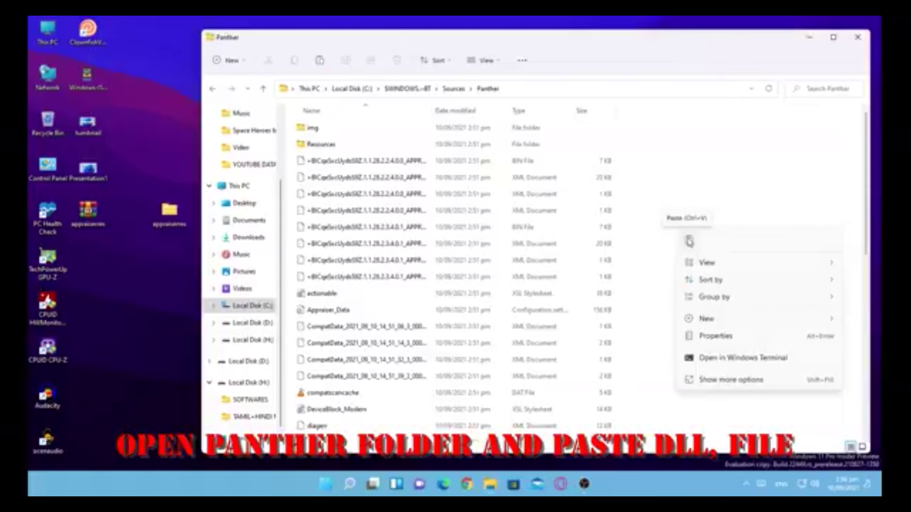
Step: Paste the copied appraiserres.dll into the Panther folder inside Sources, continuing with administrator permission
{"action": "left_click", "coordinate": [689, 242]}
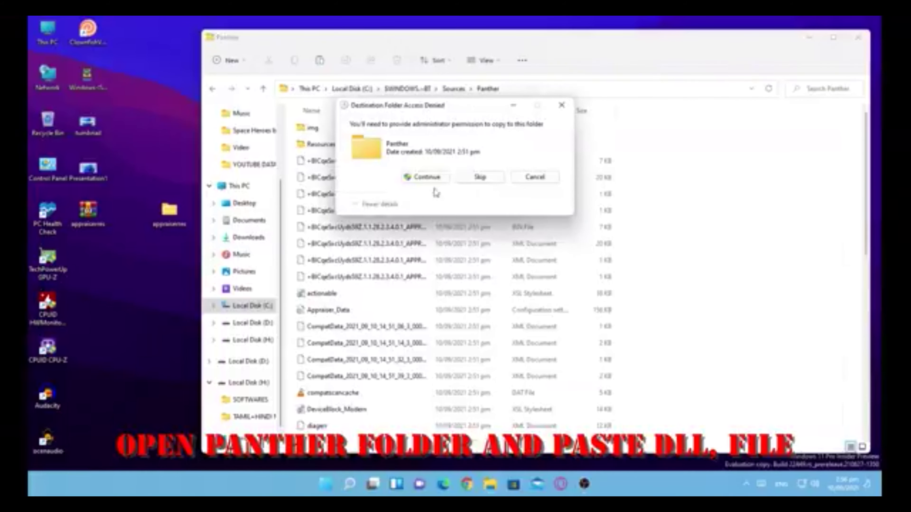
{"action": "left_click", "coordinate": [426, 178]}
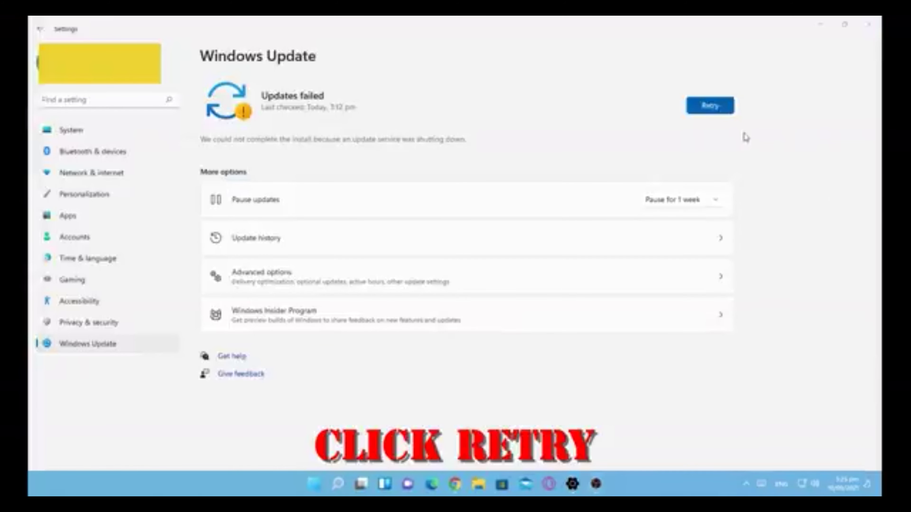
Step: Retry the updates on the Windows Update page in Settings
{"action": "left_click", "coordinate": [713, 110]}
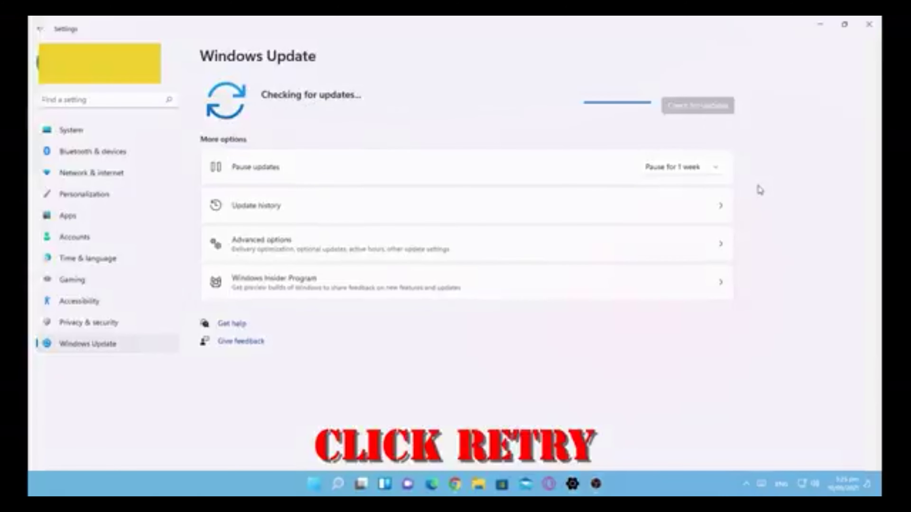